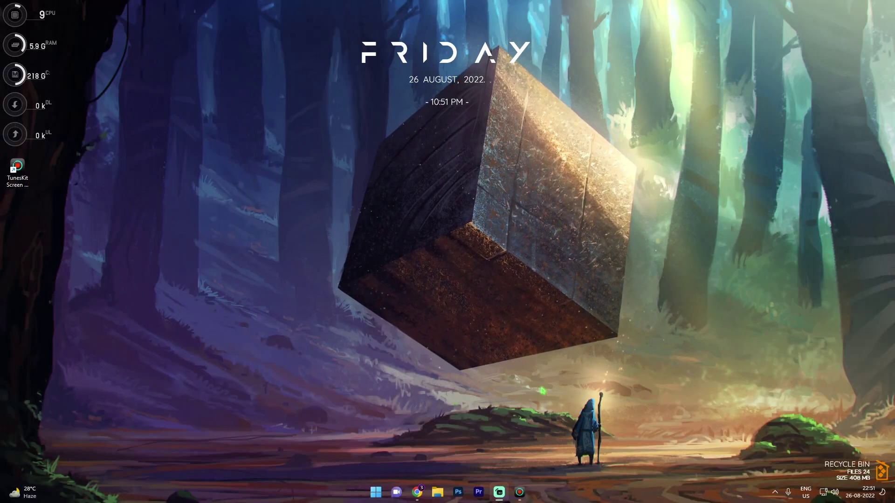
- Launch TunesKit Screen Recorder, nudge its window slightly, and keep Screen Recording mode selected
{"action": "left_click", "coordinate": [518, 491]}
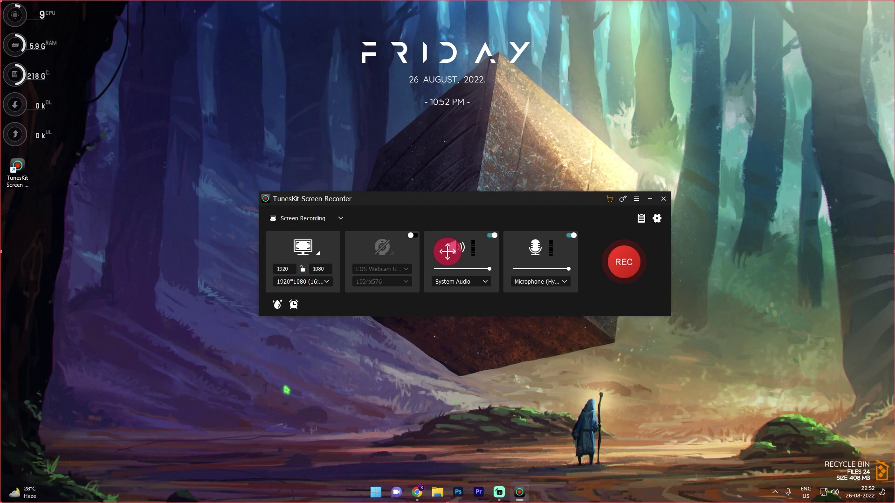
{"action": "left_click_drag", "start_coordinate": [391, 205], "coordinate": [384, 202]}
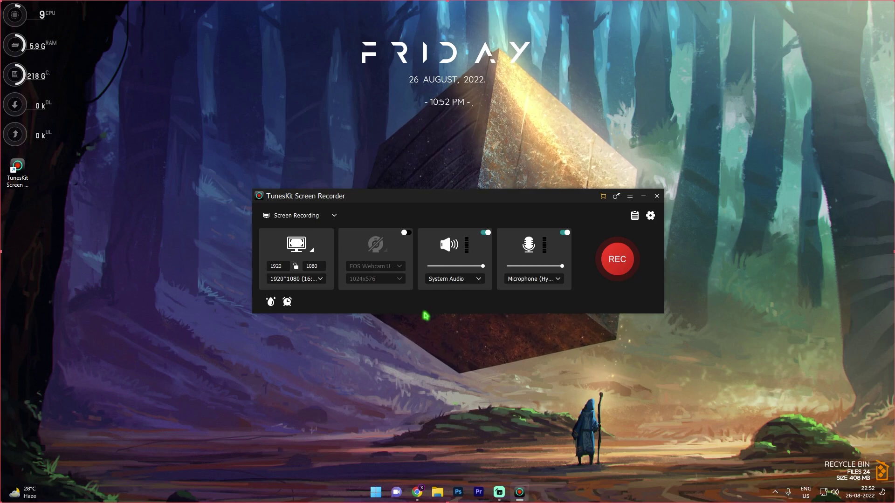
{"action": "left_click", "coordinate": [301, 217]}
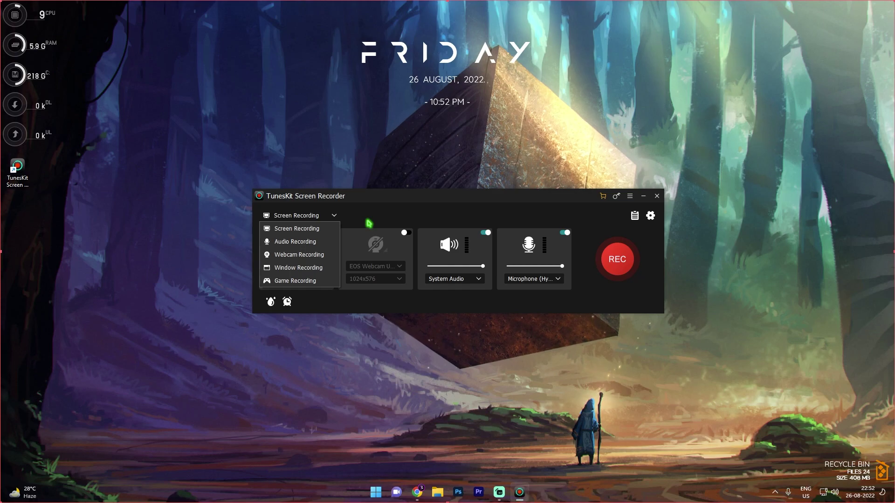
{"action": "left_click", "coordinate": [295, 229]}
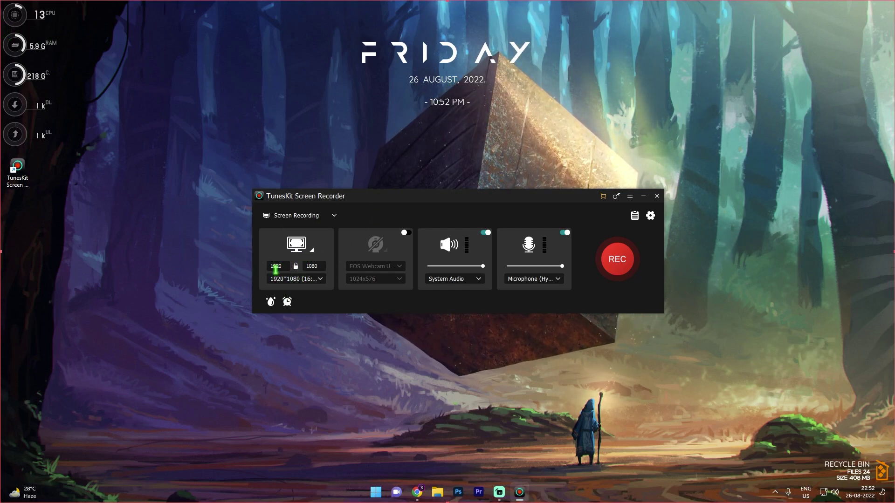
- Unlock the aspect ratio and set a custom 1923 × 1080 capture region
{"action": "left_click", "coordinate": [296, 267]}
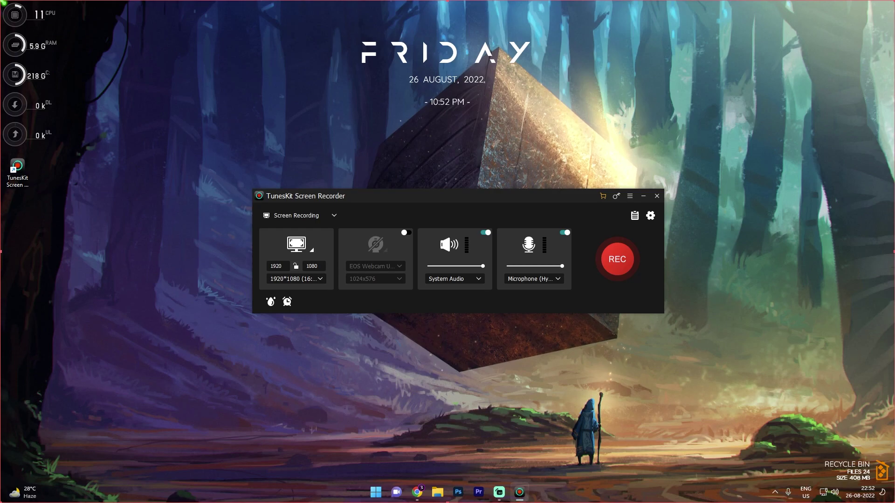
{"action": "mouse_move", "coordinate": [1, 1]}
{"action": "left_mouse_down"}
{"action": "mouse_move", "coordinate": [238, 153]}
{"action": "mouse_move", "coordinate": [115, 81]}
{"action": "mouse_move", "coordinate": [529, 281]}
{"action": "mouse_move", "coordinate": [121, 50]}
{"action": "mouse_move", "coordinate": [1, 1]}
{"action": "left_mouse_up"}
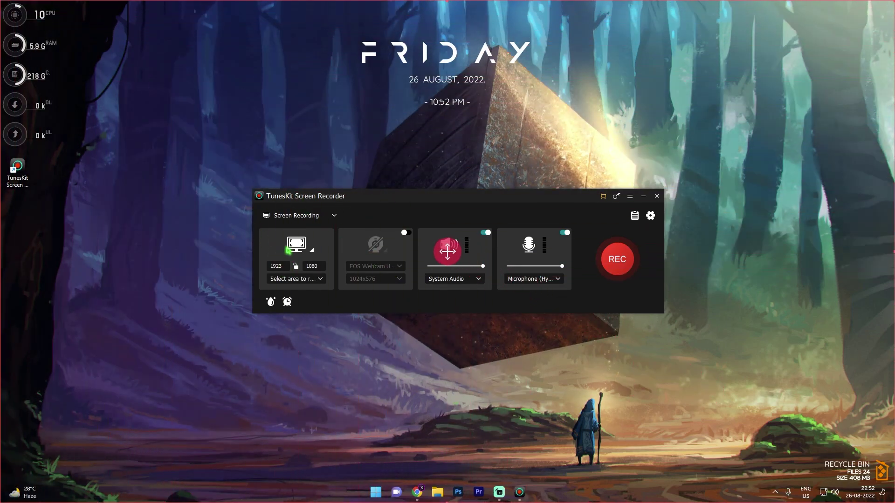
{"action": "left_click", "coordinate": [283, 267]}
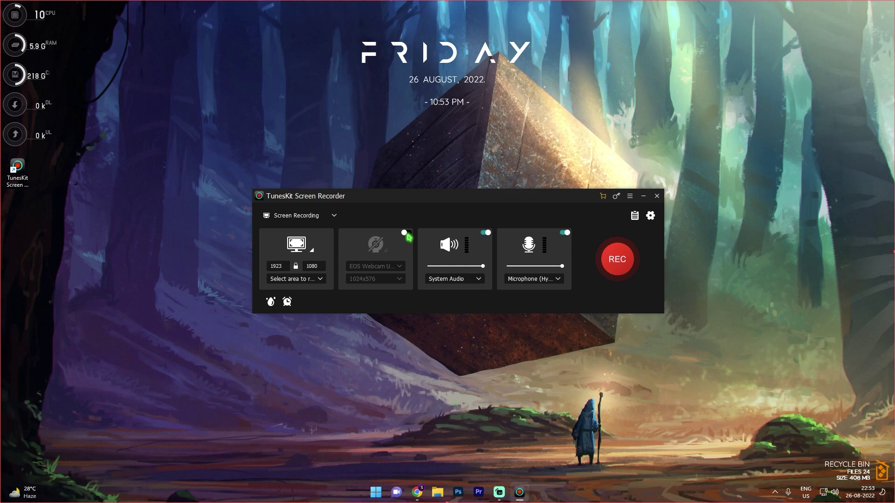
- Test the webcam, dismiss the camera error, switch it back off, and keep System Audio
{"action": "left_click", "coordinate": [406, 234]}
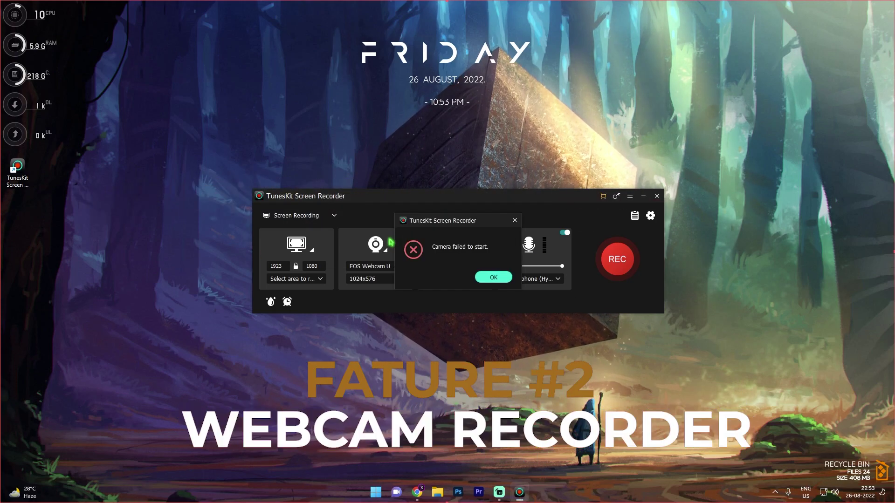
{"action": "left_click", "coordinate": [501, 282]}
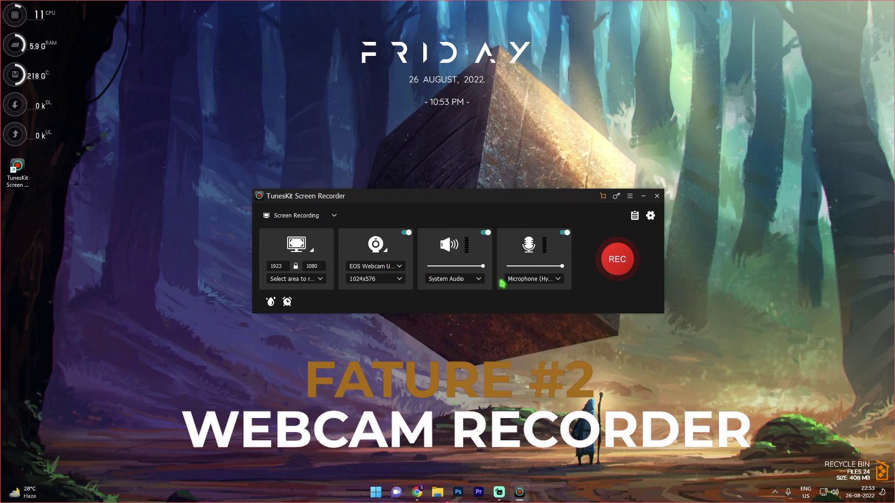
{"action": "left_click", "coordinate": [405, 233]}
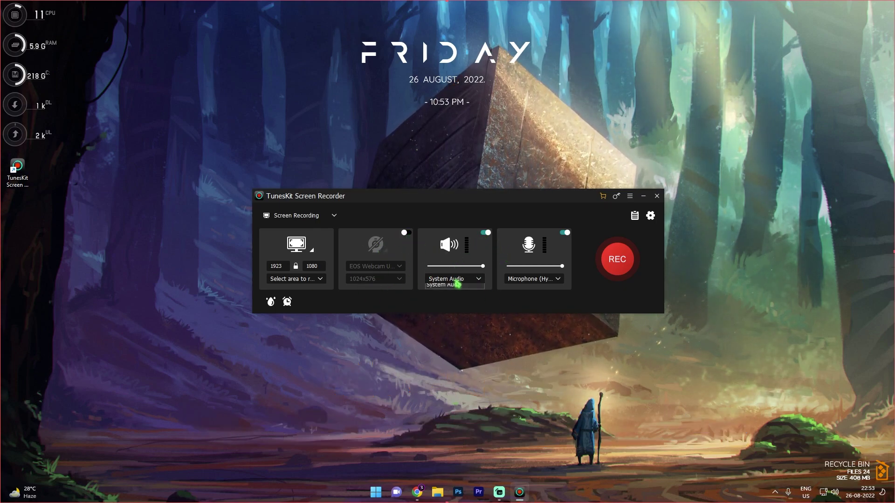
{"action": "left_click", "coordinate": [457, 280]}
{"action": "left_click", "coordinate": [459, 289]}
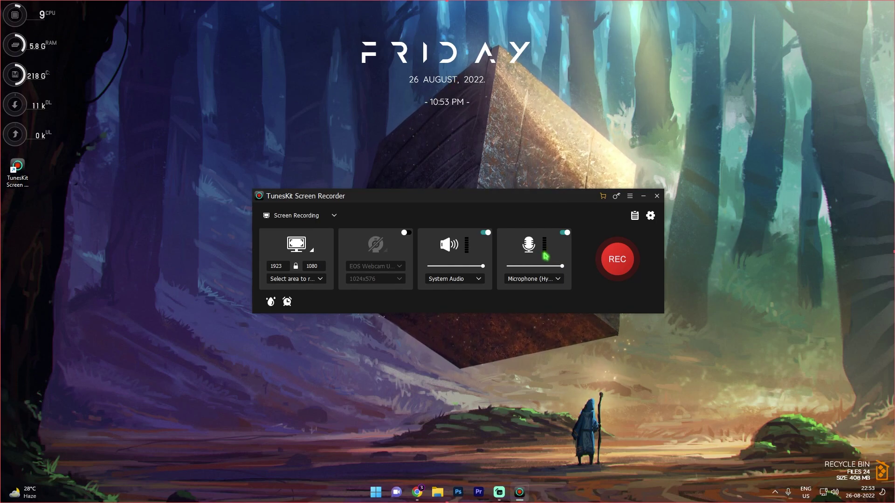
- Close the recording history and open Preferences on the Files page, dismissing the camera error
{"action": "left_click", "coordinate": [634, 215]}
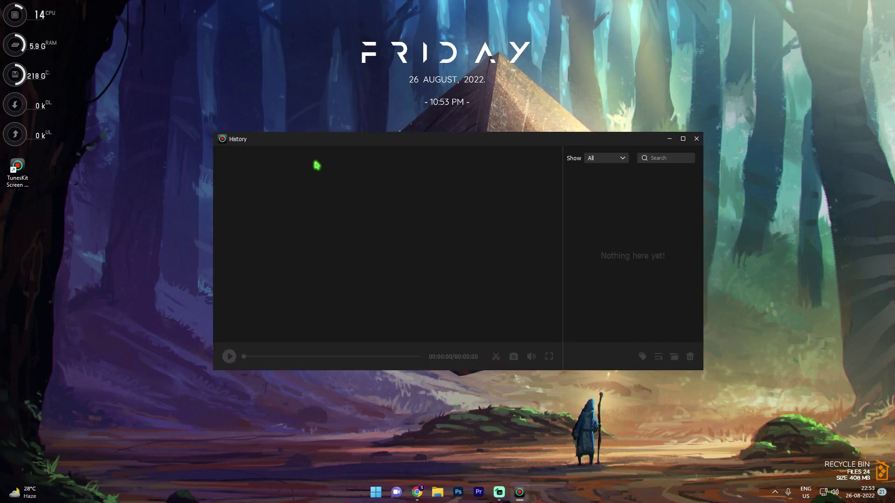
{"action": "left_click", "coordinate": [696, 139]}
{"action": "left_click", "coordinate": [650, 215]}
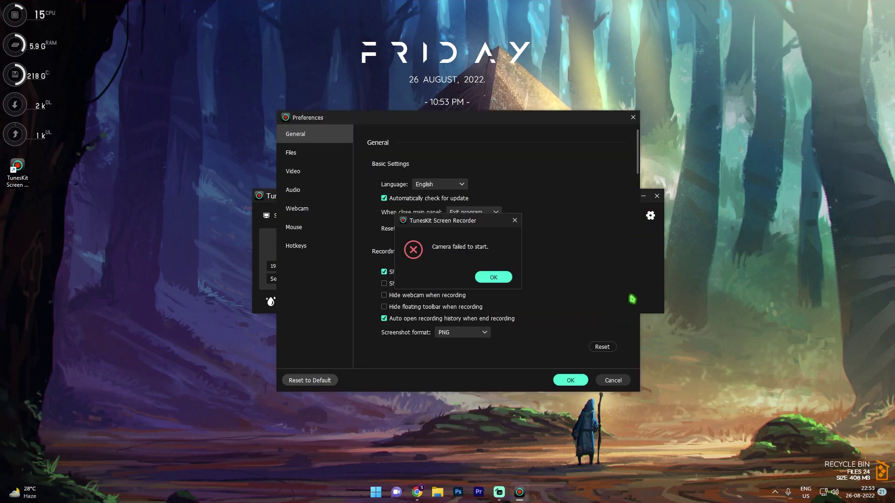
{"action": "left_click", "coordinate": [493, 277]}
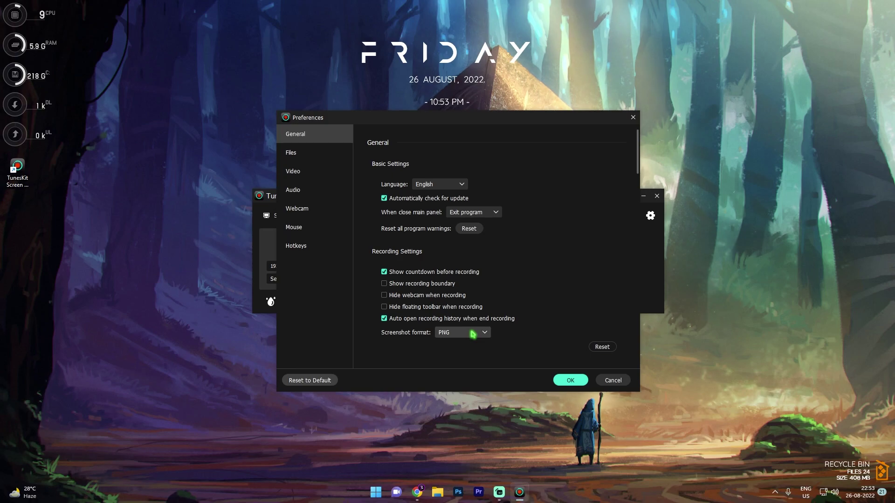
{"action": "left_click", "coordinate": [314, 153]}
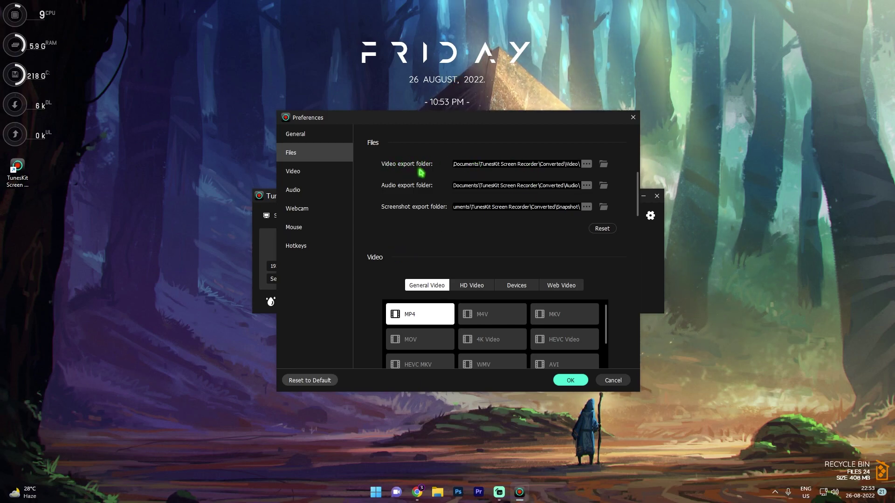
- Choose HD MP4 under HD Video with the High Quality preset after browsing other preset groups
{"action": "scroll", "coordinate": [413, 222], "scroll_direction": "down", "scroll_amount": 6}
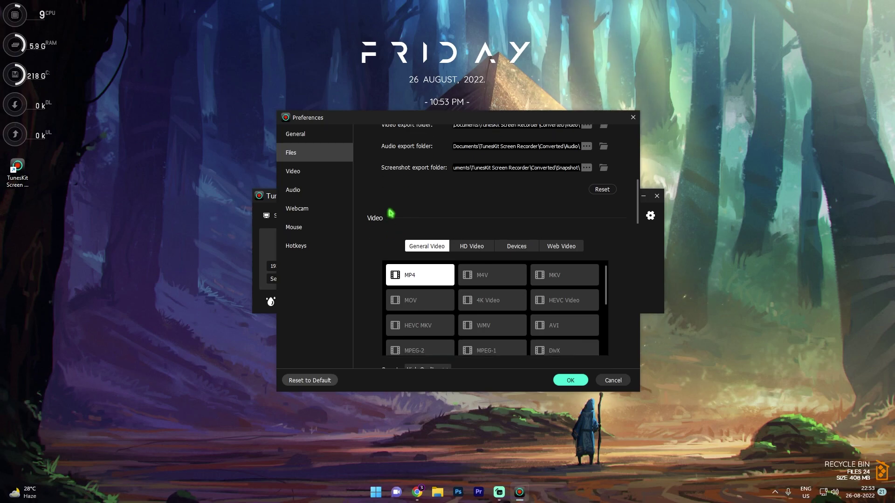
{"action": "scroll", "coordinate": [387, 177], "scroll_direction": "down", "scroll_amount": 1}
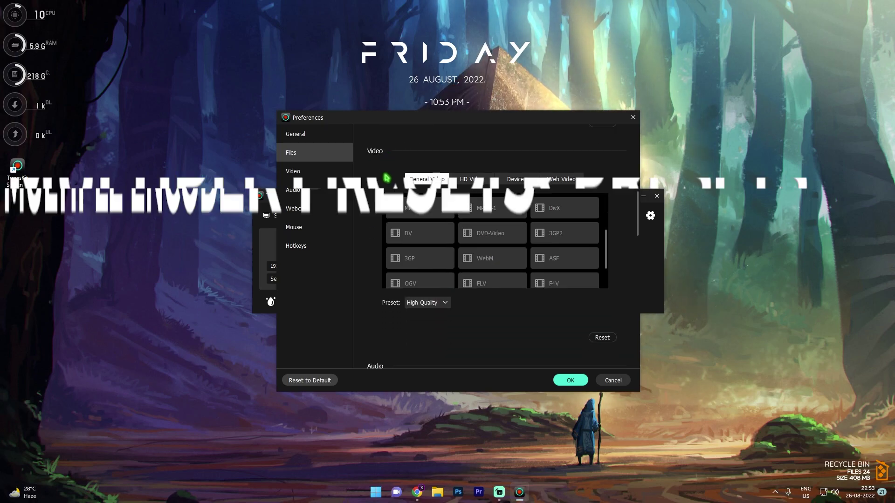
{"action": "left_click", "coordinate": [471, 180]}
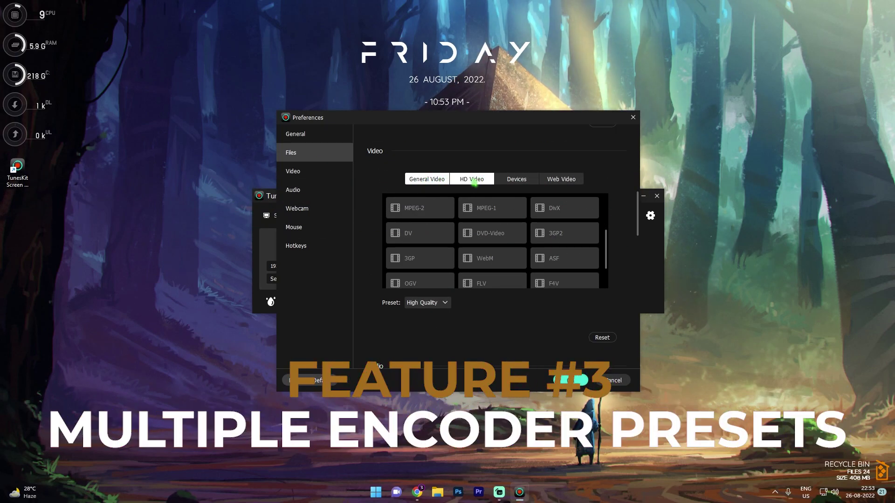
{"action": "left_click", "coordinate": [534, 181]}
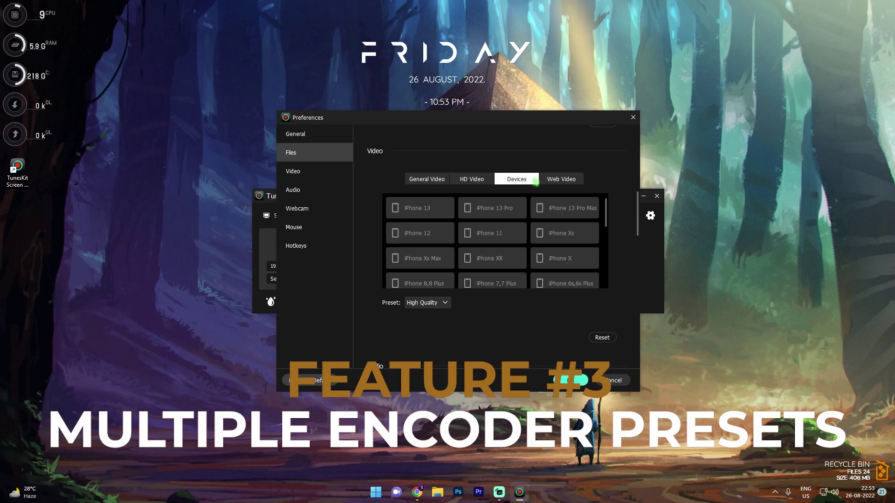
{"action": "left_click", "coordinate": [559, 179]}
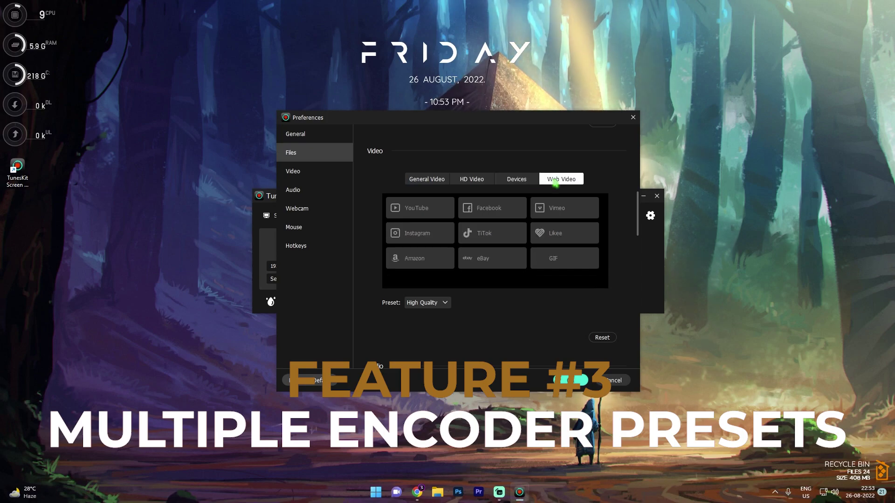
{"action": "left_click", "coordinate": [427, 179]}
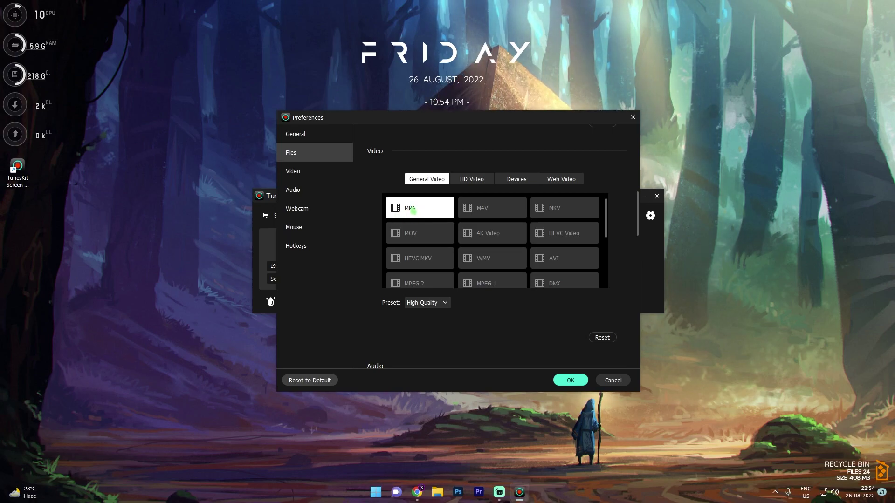
{"action": "left_click", "coordinate": [468, 181]}
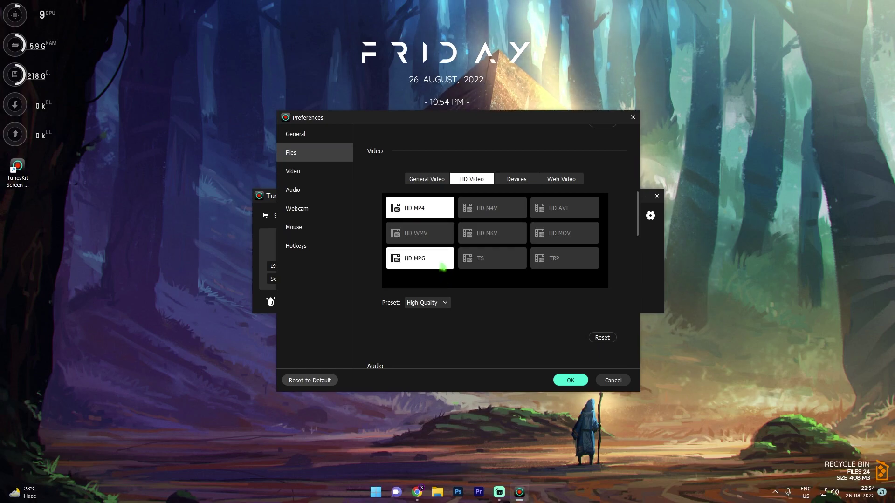
{"action": "left_click", "coordinate": [441, 303]}
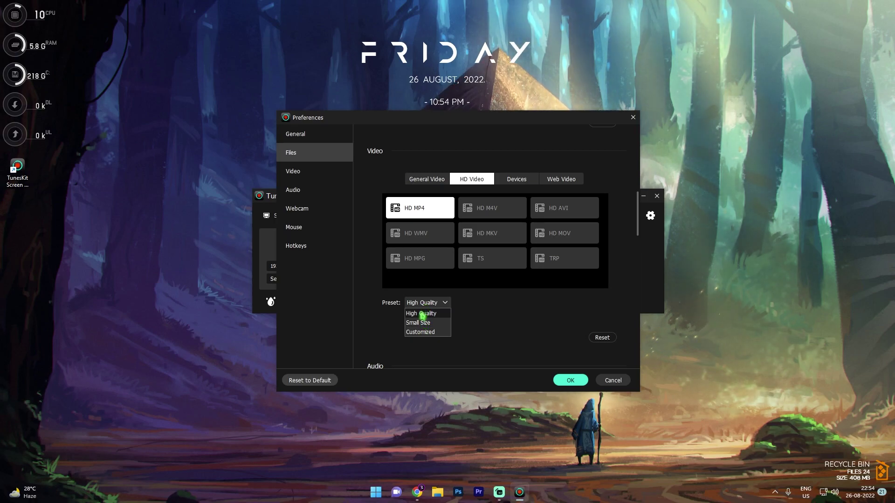
{"action": "left_click", "coordinate": [422, 313]}
{"action": "scroll", "coordinate": [480, 314], "scroll_direction": "down", "scroll_amount": 3}
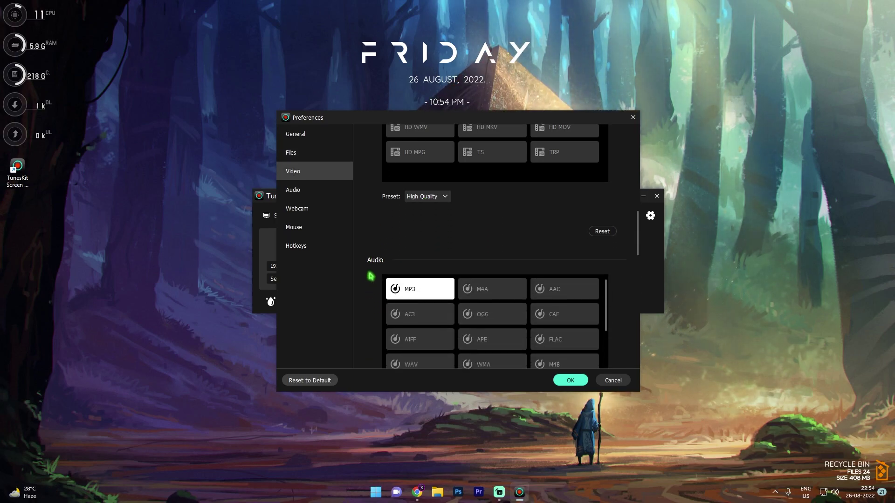
{"action": "scroll", "coordinate": [371, 276], "scroll_direction": "down", "scroll_amount": 3}
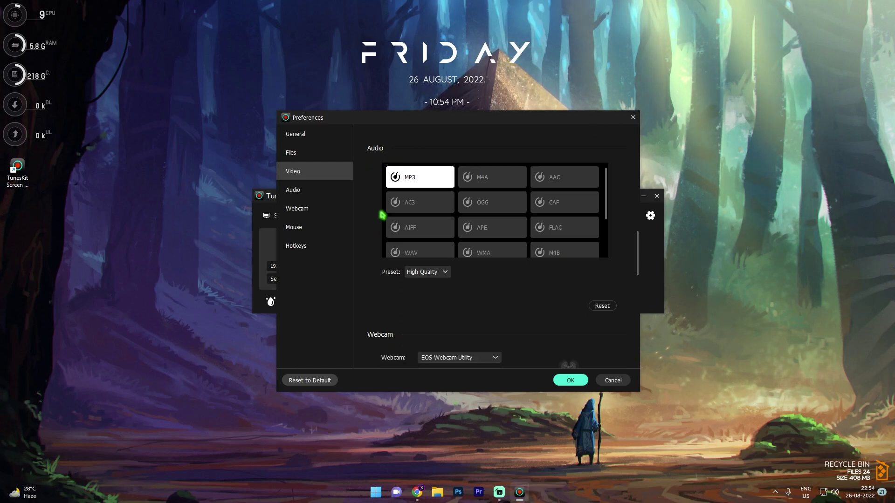
{"action": "left_click", "coordinate": [440, 202]}
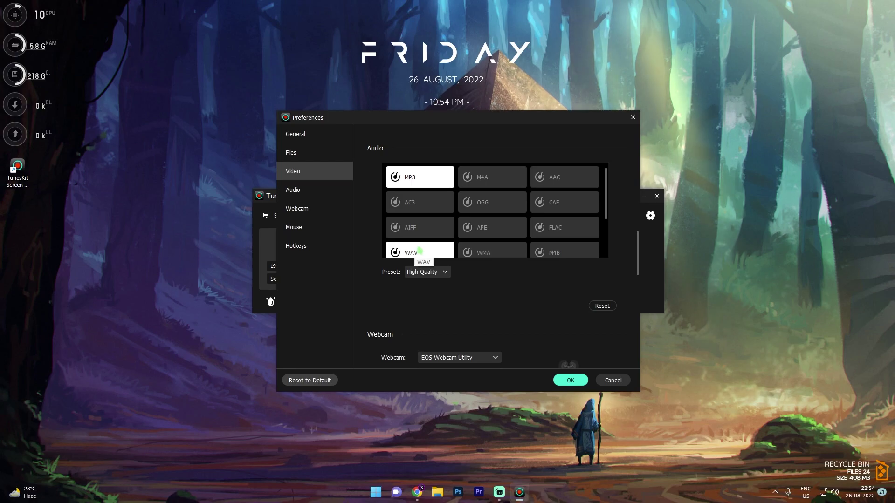
{"action": "scroll", "coordinate": [379, 260], "scroll_direction": "down", "scroll_amount": 1}
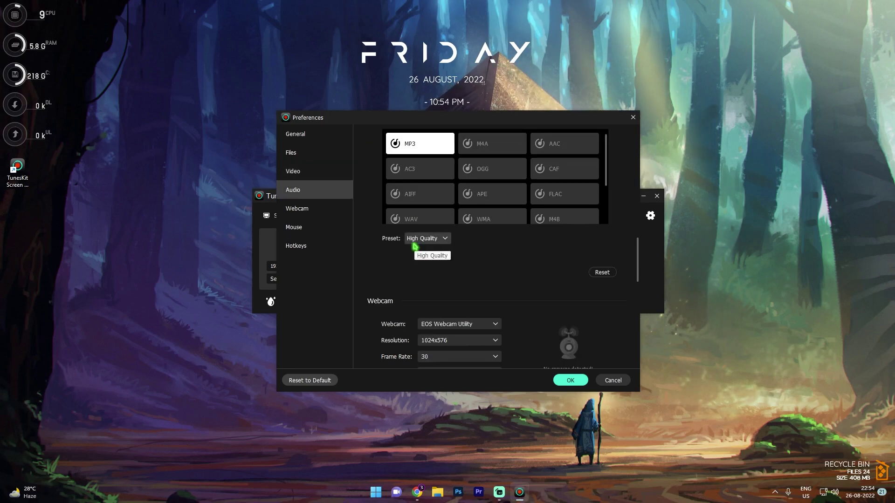
{"action": "scroll", "coordinate": [367, 262], "scroll_direction": "down", "scroll_amount": 4}
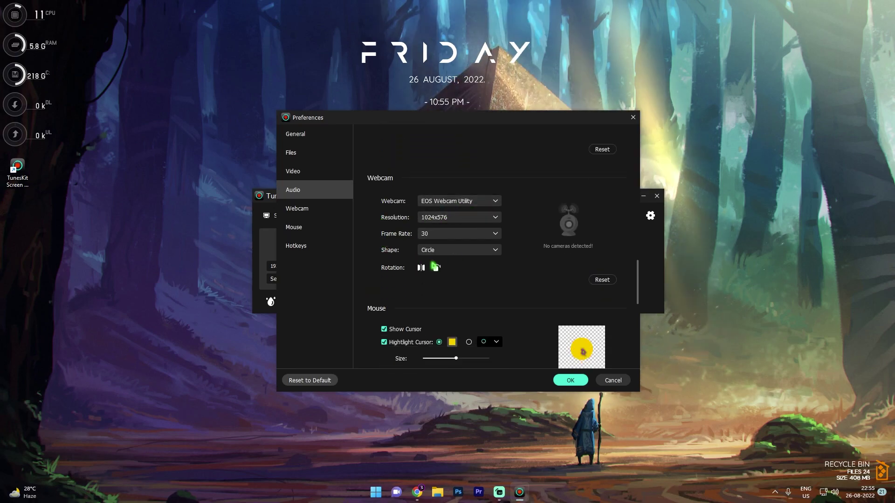
{"action": "left_click", "coordinate": [467, 203]}
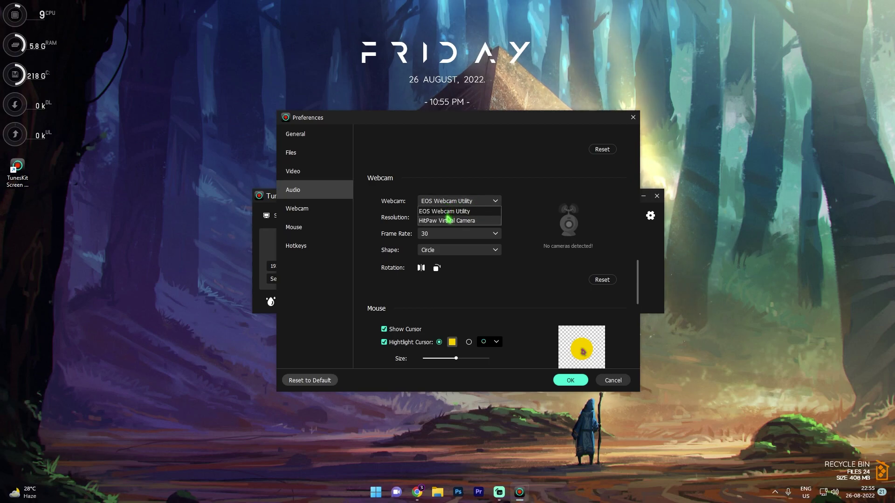
{"action": "left_click", "coordinate": [450, 207]}
{"action": "left_click", "coordinate": [431, 218]}
{"action": "left_click", "coordinate": [433, 226]}
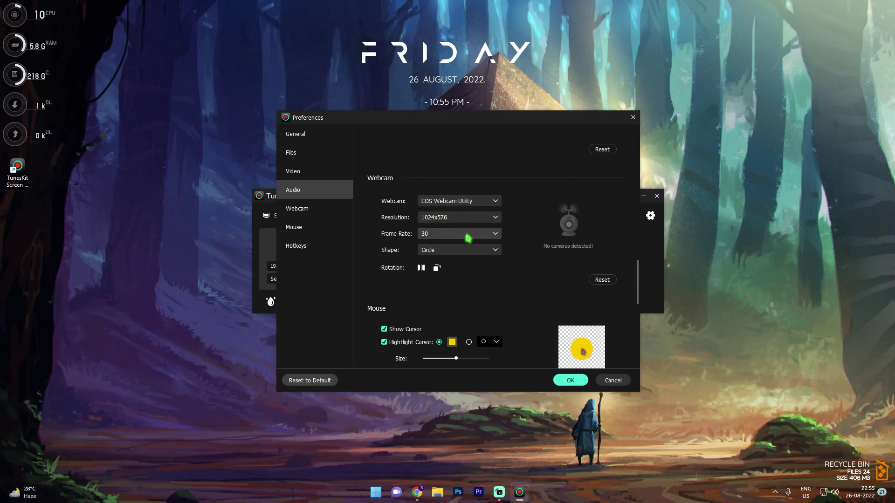
{"action": "left_click", "coordinate": [441, 250]}
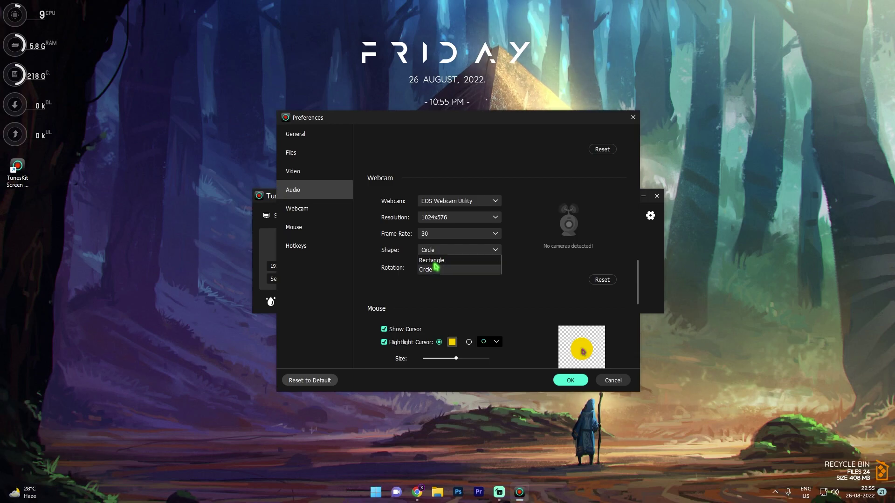
{"action": "left_click", "coordinate": [434, 270]}
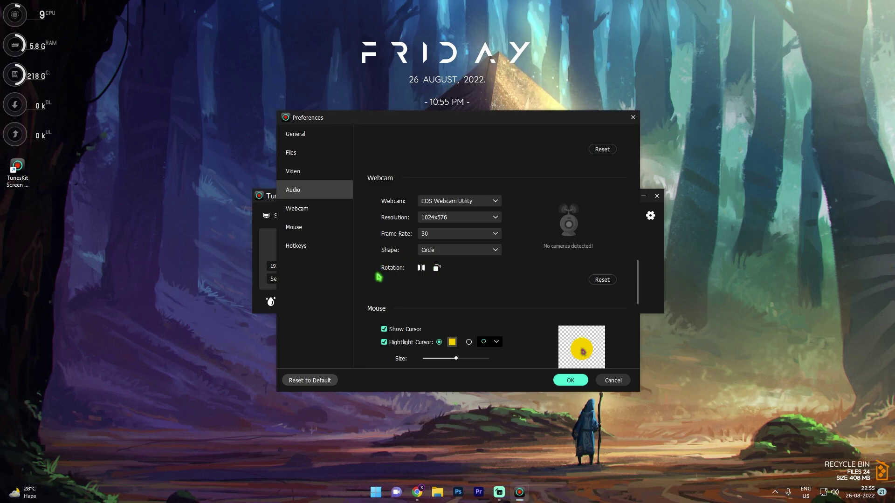
{"action": "scroll", "coordinate": [429, 267], "scroll_direction": "down", "scroll_amount": 1}
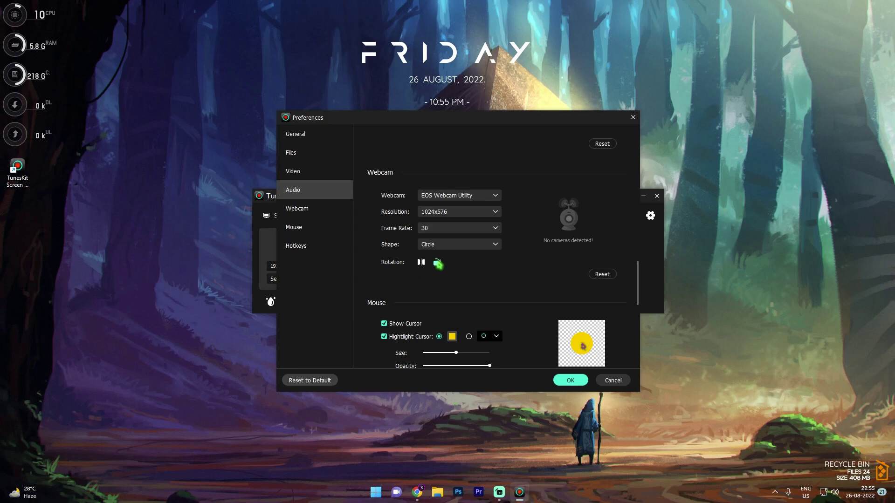
- Change the cursor highlight colour to cyan, then shrink its size and lower its opacity
{"action": "scroll", "coordinate": [380, 221], "scroll_direction": "down", "scroll_amount": 3}
{"action": "scroll", "coordinate": [380, 222], "scroll_direction": "down", "scroll_amount": 1}
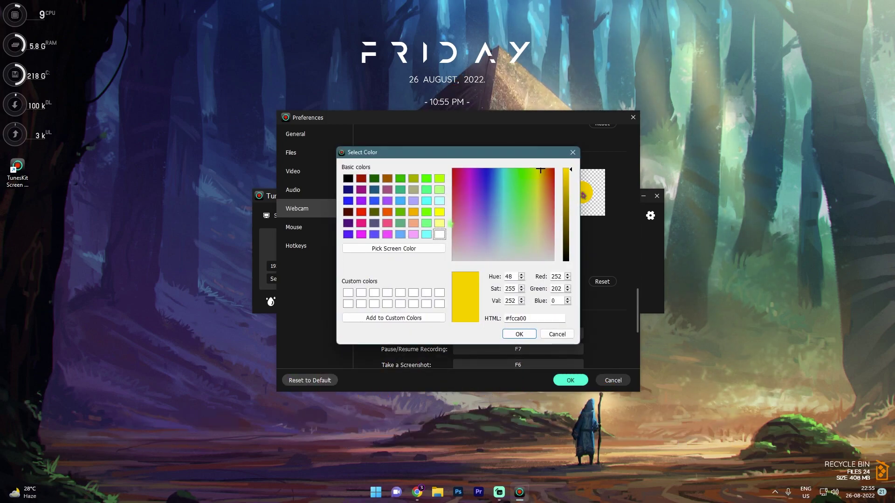
{"action": "left_click", "coordinate": [506, 176]}
{"action": "left_click", "coordinate": [519, 334]}
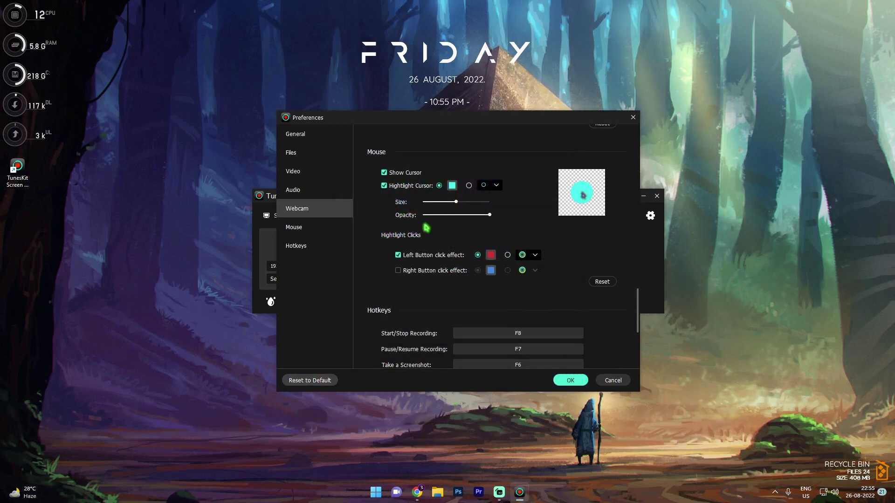
{"action": "left_click_drag", "start_coordinate": [454, 203], "coordinate": [428, 203]}
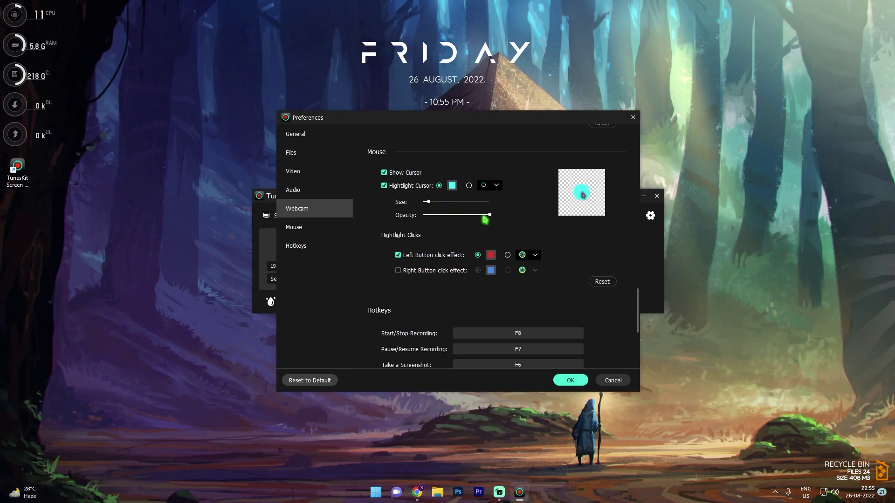
{"action": "left_click_drag", "start_coordinate": [489, 215], "coordinate": [457, 223]}
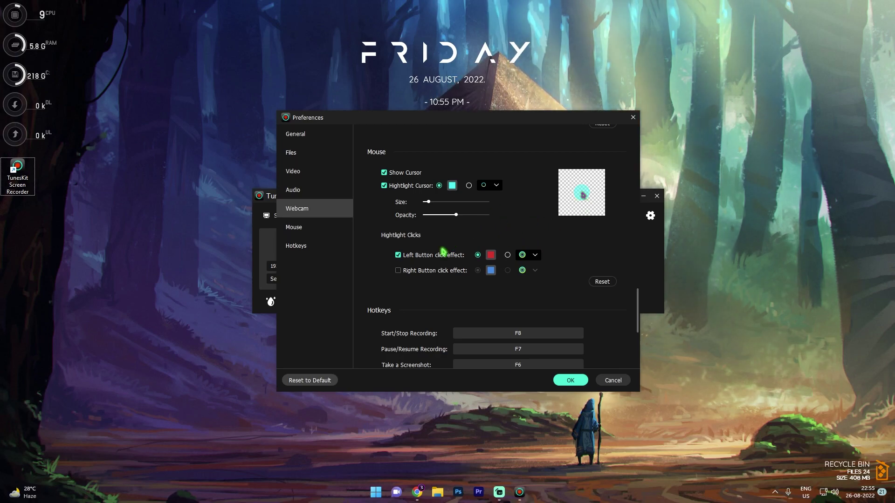
- Enable the right-click effect and set it to the red X icon
{"action": "left_click", "coordinate": [405, 272]}
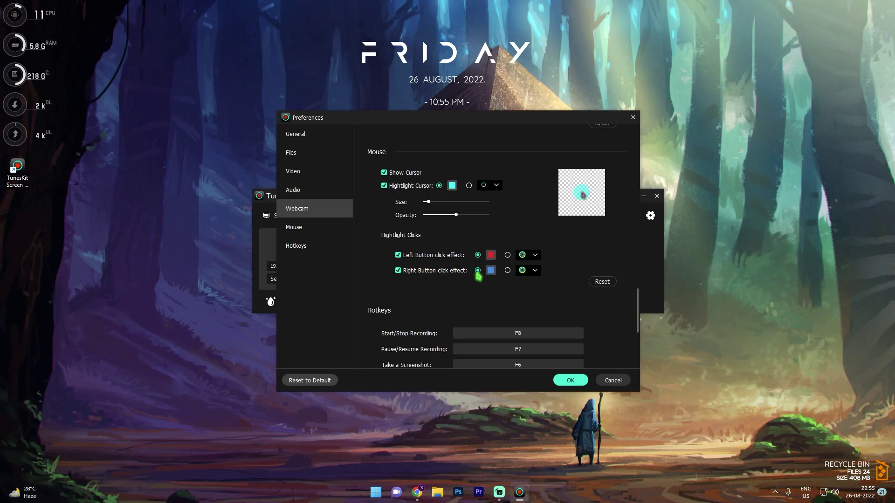
{"action": "left_click", "coordinate": [529, 272]}
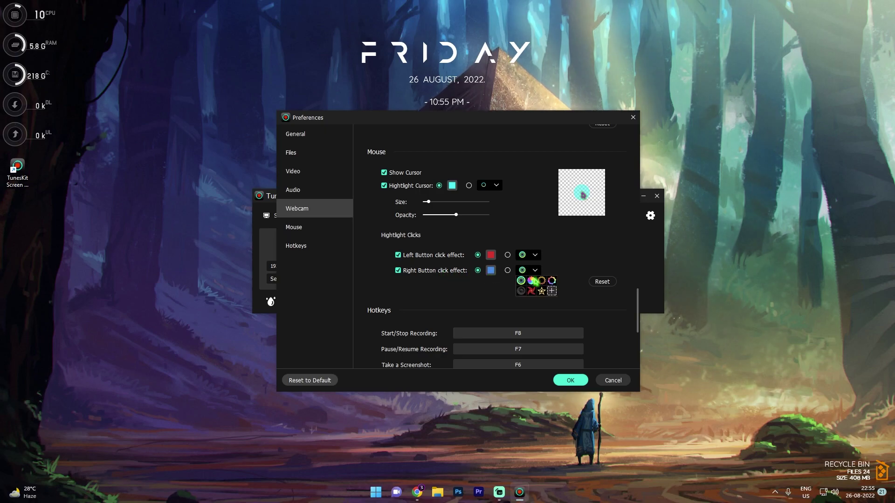
{"action": "left_click", "coordinate": [532, 291]}
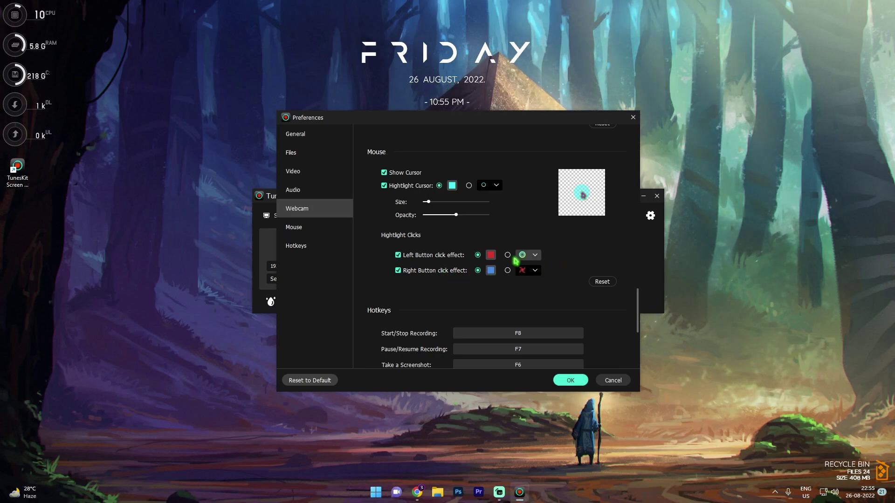
{"action": "scroll", "coordinate": [425, 254], "scroll_direction": "down", "scroll_amount": 3}
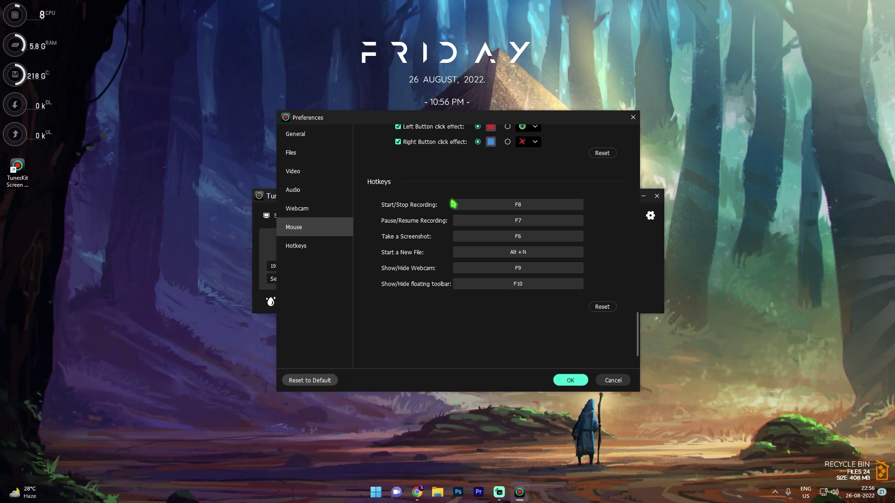
- Close and reopen Preferences, dismiss the camera error, and go to the Hotkeys page
{"action": "left_click", "coordinate": [570, 380]}
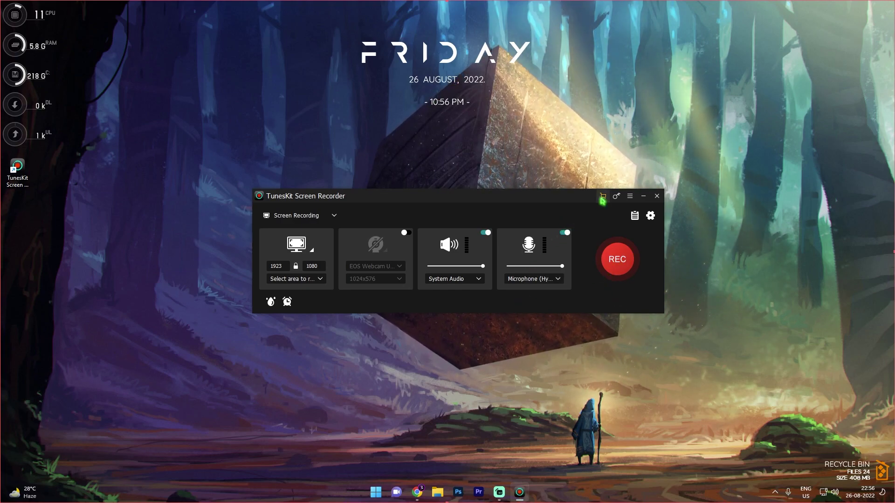
{"action": "left_click", "coordinate": [650, 216]}
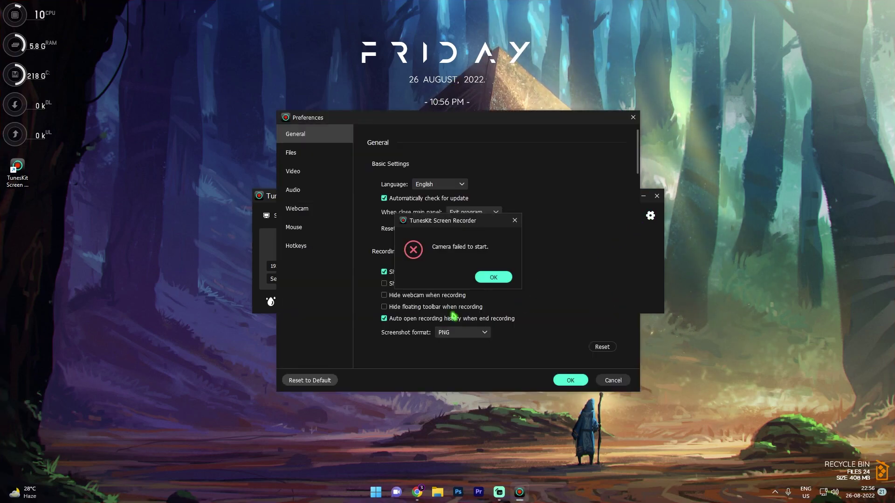
{"action": "left_click", "coordinate": [493, 277]}
{"action": "left_click", "coordinate": [304, 247]}
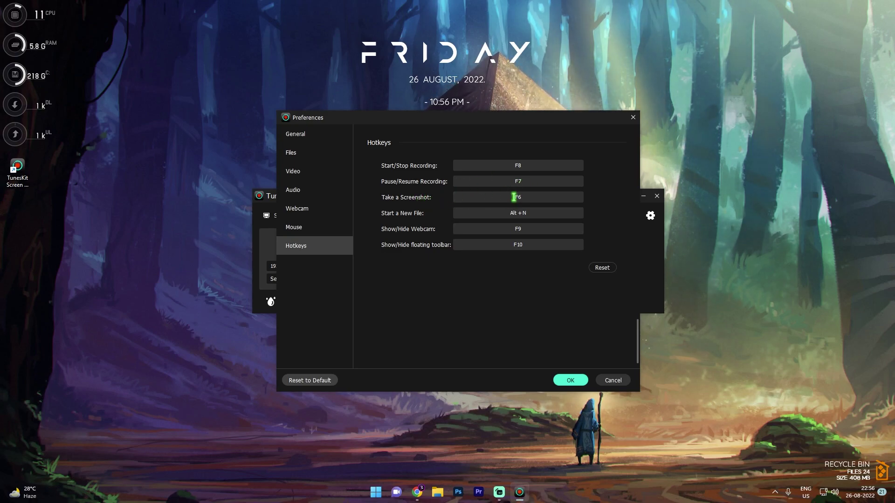
- Try F7 as the Start/Stop hotkey, dismiss the conflict warning, and save with F8 kept
{"action": "left_click", "coordinate": [536, 166]}
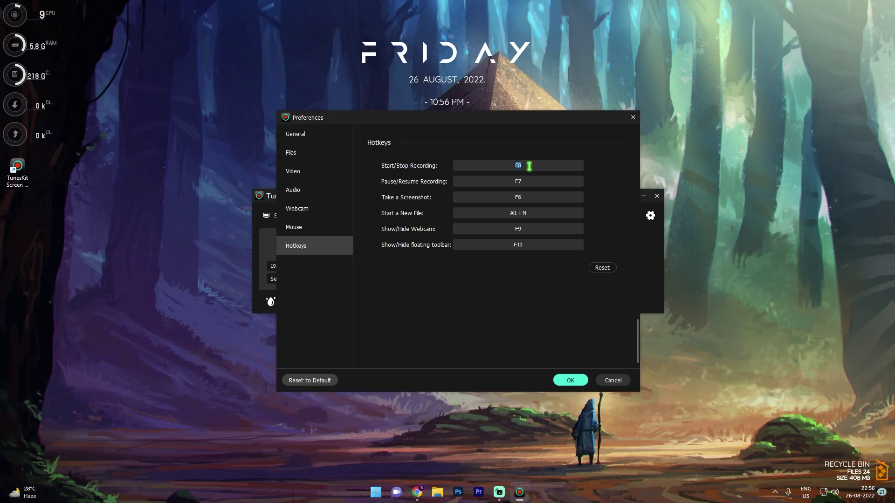
{"action": "key", "text": "F7"}
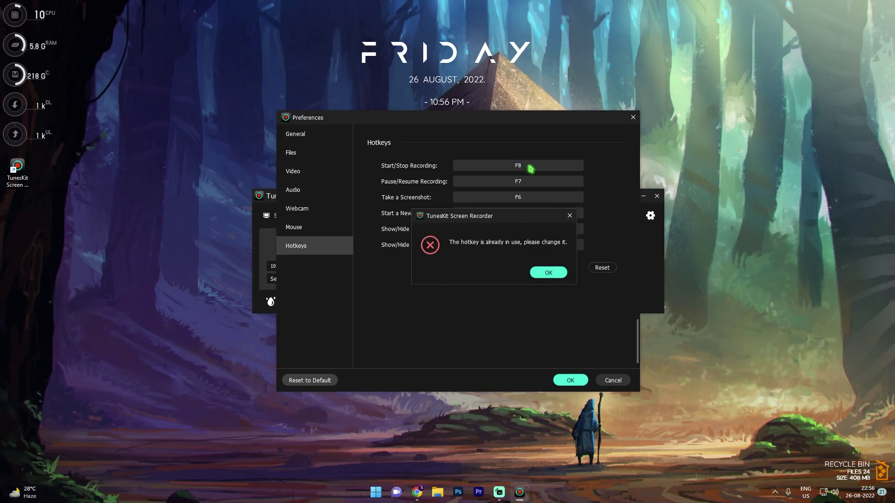
{"action": "left_click", "coordinate": [550, 273]}
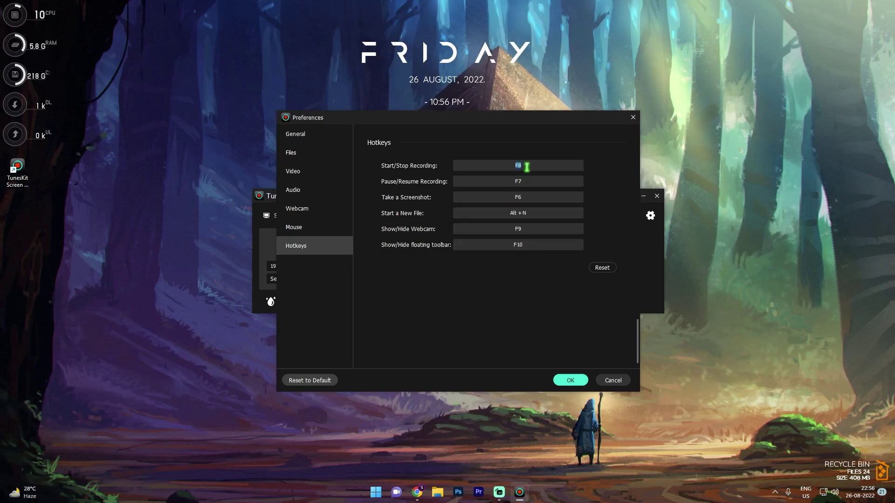
{"action": "left_click", "coordinate": [571, 381]}
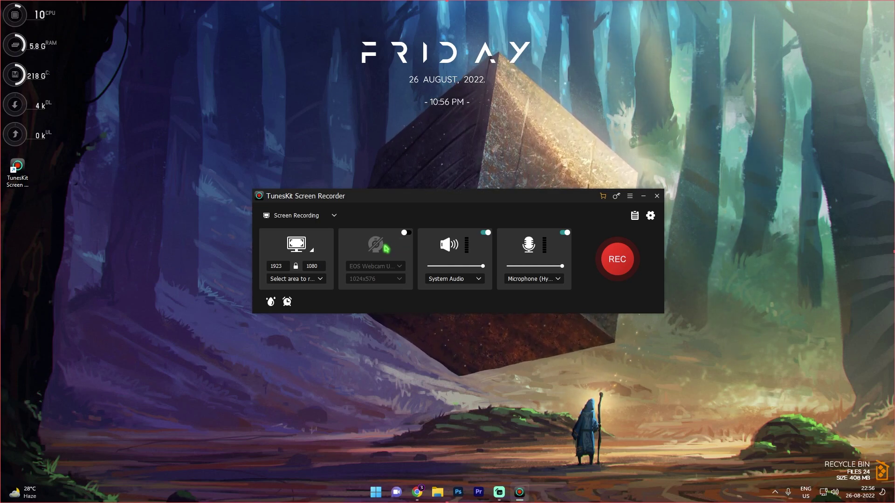
- Open the watermark settings and enter BAREFOX as the text watermark
{"action": "left_click", "coordinate": [270, 303]}
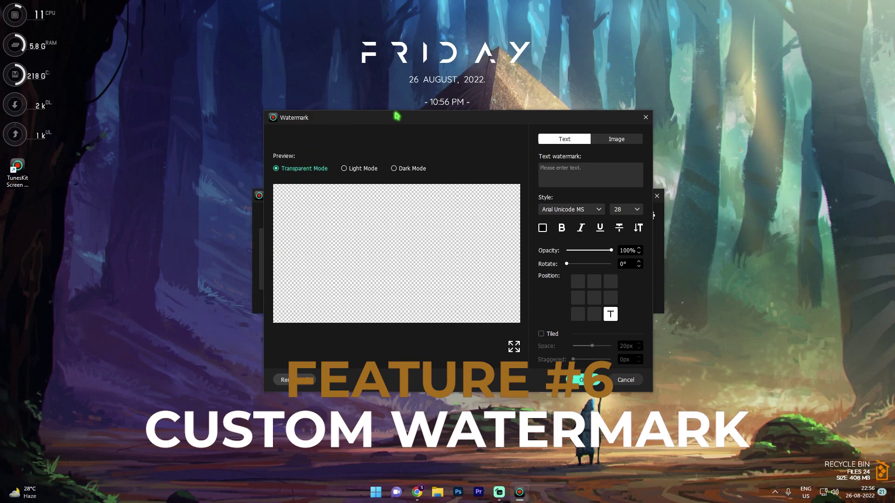
{"action": "left_click_drag", "start_coordinate": [397, 115], "coordinate": [446, 115]}
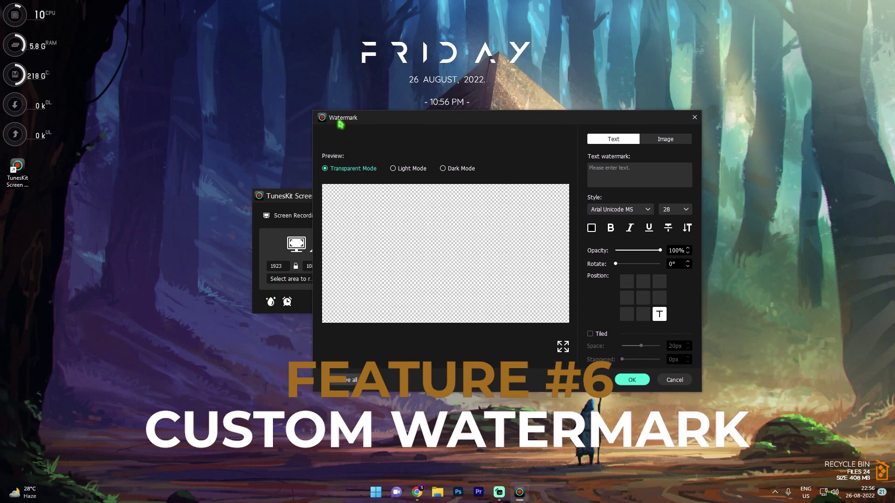
{"action": "left_click_drag", "start_coordinate": [347, 112], "coordinate": [317, 105]}
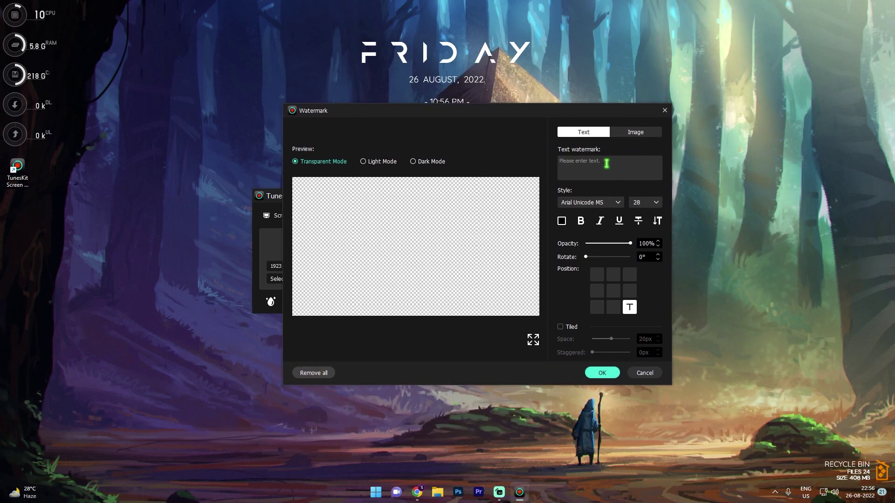
{"action": "type", "text": "BAREFOX"}
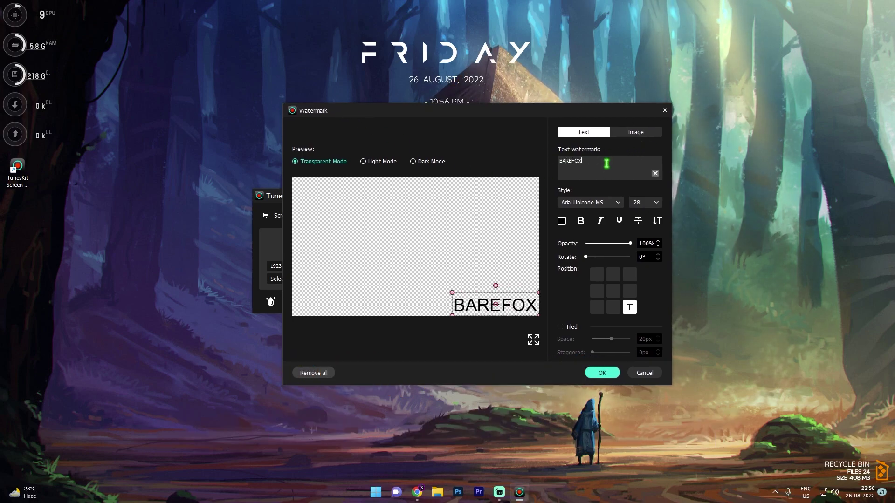
- Add an image watermark at 5% size and place it at the preview's top-left
{"action": "left_click", "coordinate": [635, 132]}
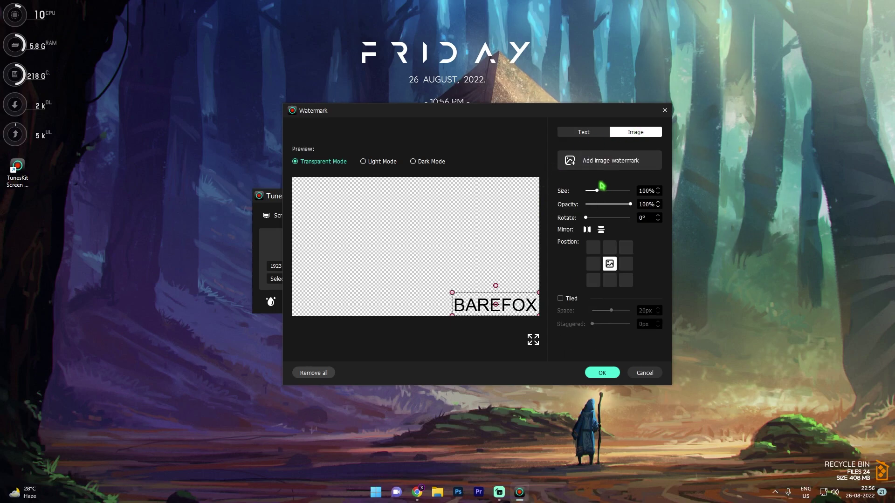
{"action": "left_click", "coordinate": [602, 160]}
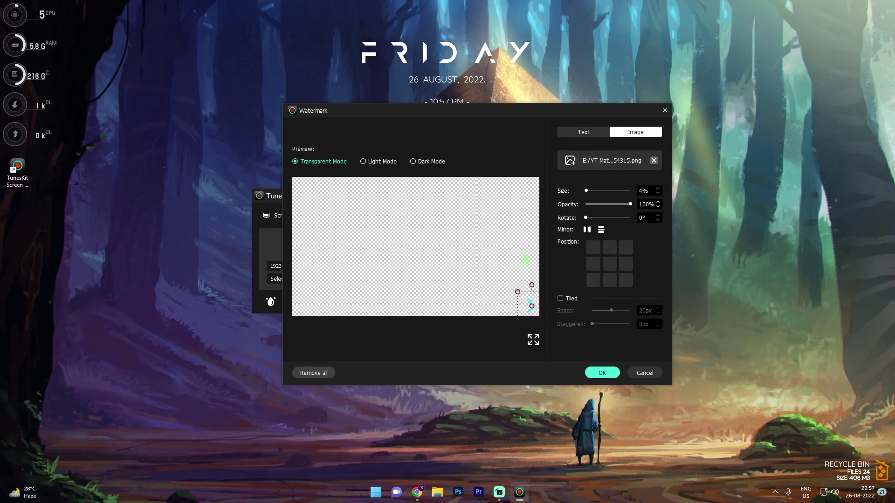
{"action": "key", "text": "Up"}
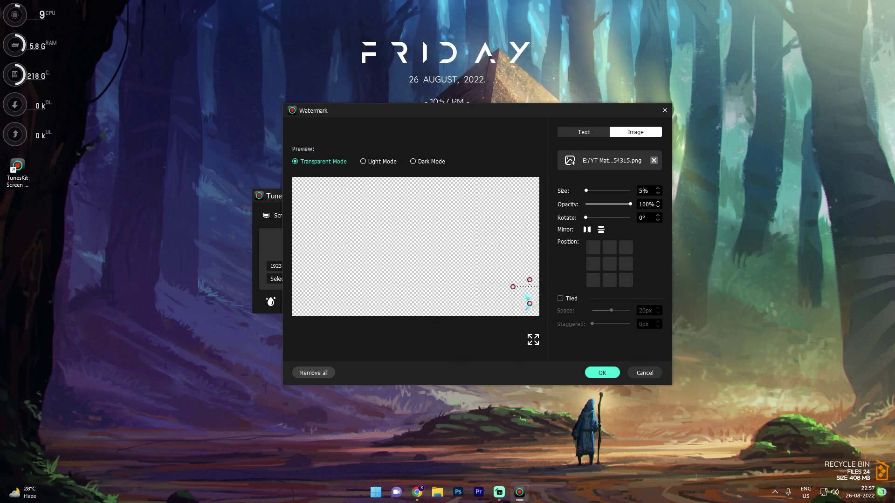
{"action": "left_click_drag", "start_coordinate": [539, 295], "coordinate": [475, 257]}
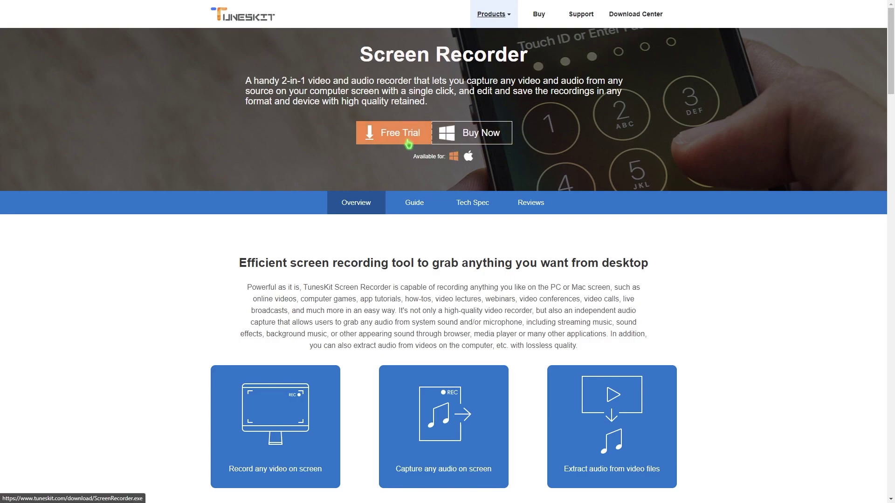
{"action": "scroll", "coordinate": [285, 171], "scroll_direction": "down", "scroll_amount": 5}
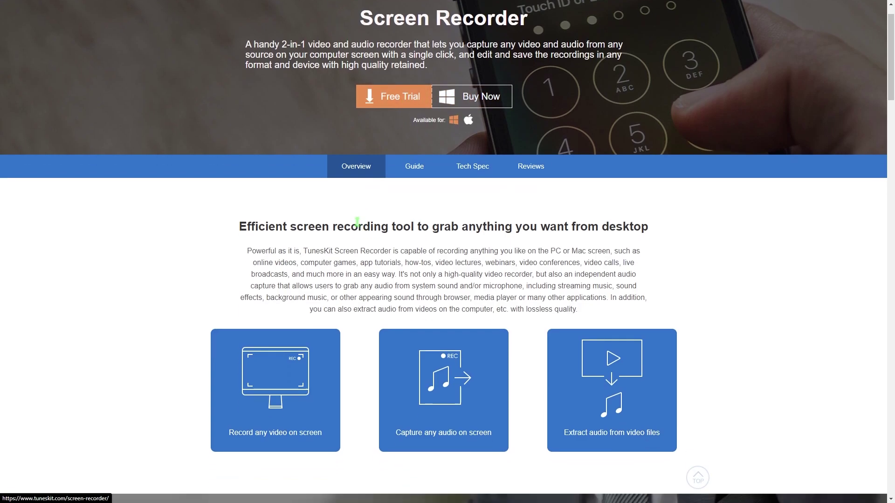
{"action": "scroll", "coordinate": [252, 89], "scroll_direction": "up", "scroll_amount": 1}
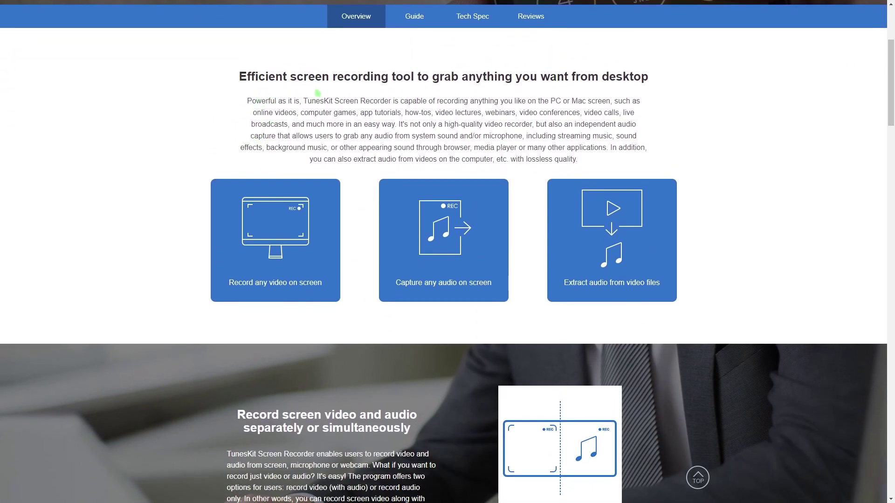
{"action": "scroll", "coordinate": [569, 187], "scroll_direction": "down", "scroll_amount": 2}
{"action": "scroll", "coordinate": [568, 187], "scroll_direction": "down", "scroll_amount": 5}
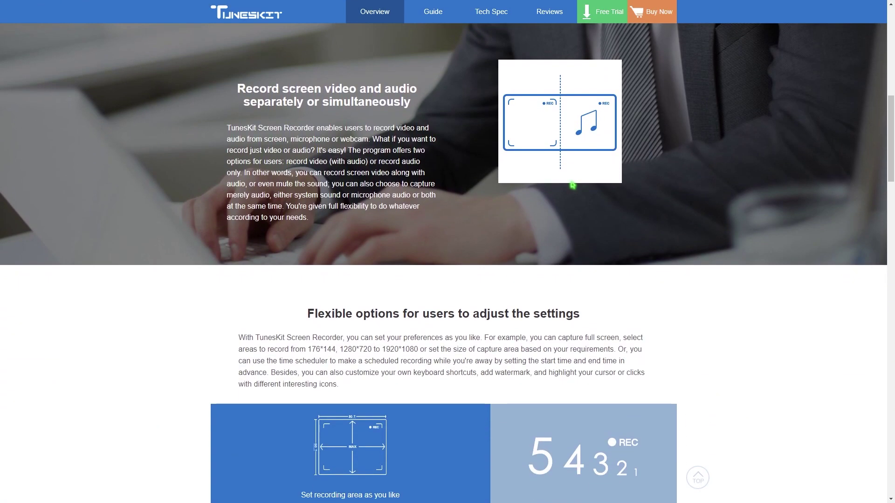
{"action": "scroll", "coordinate": [572, 185], "scroll_direction": "down", "scroll_amount": 6}
{"action": "scroll", "coordinate": [793, 195], "scroll_direction": "down", "scroll_amount": 9}
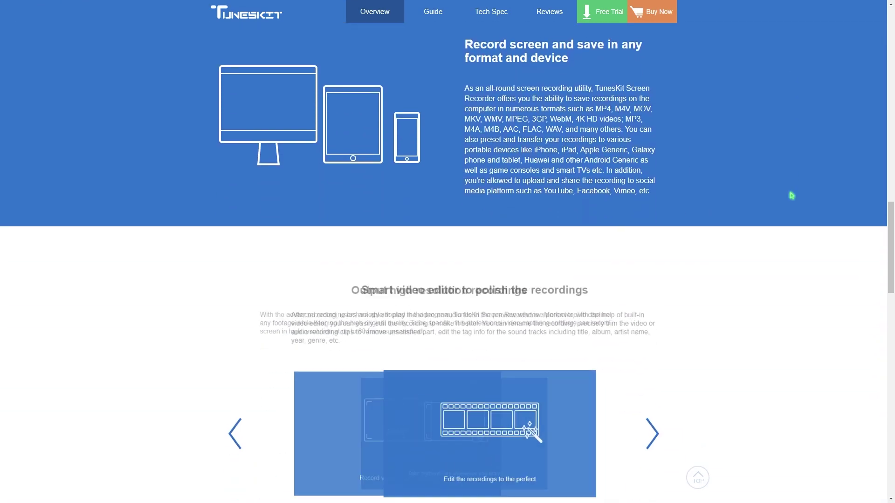
{"action": "scroll", "coordinate": [775, 193], "scroll_direction": "down", "scroll_amount": 7}
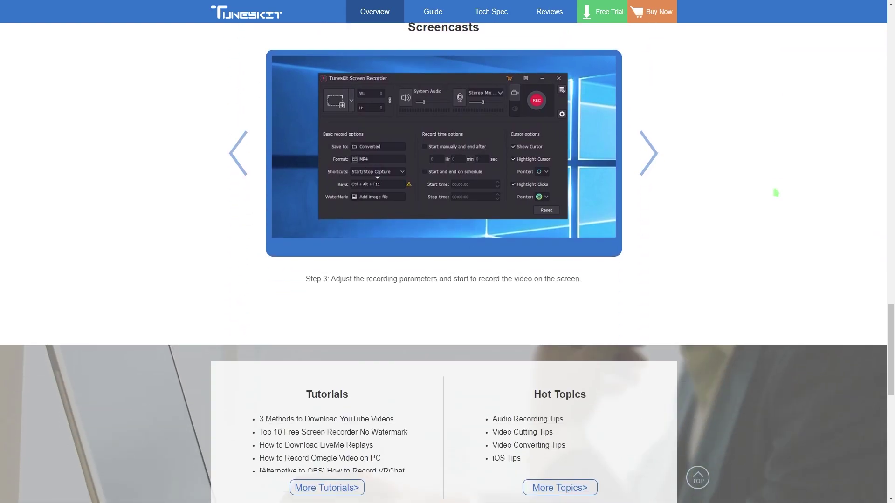
{"action": "scroll", "coordinate": [775, 192], "scroll_direction": "down", "scroll_amount": 4}
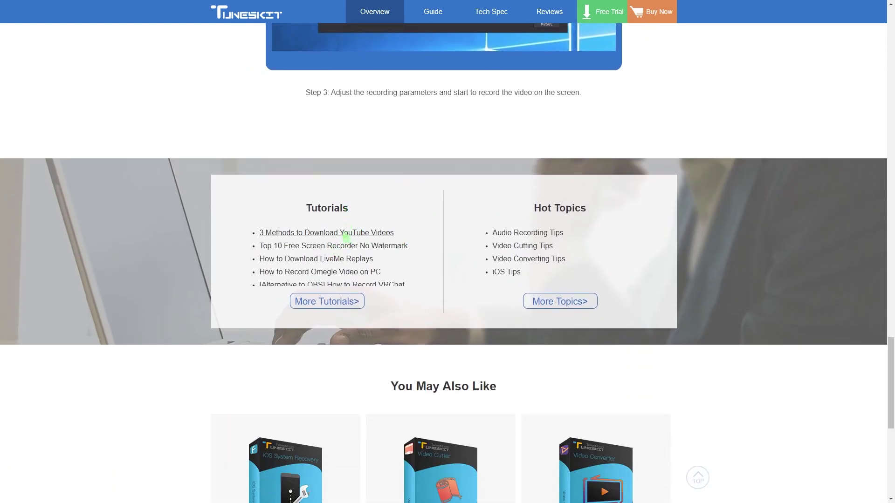
{"action": "scroll", "coordinate": [500, 250], "scroll_direction": "down", "scroll_amount": 6}
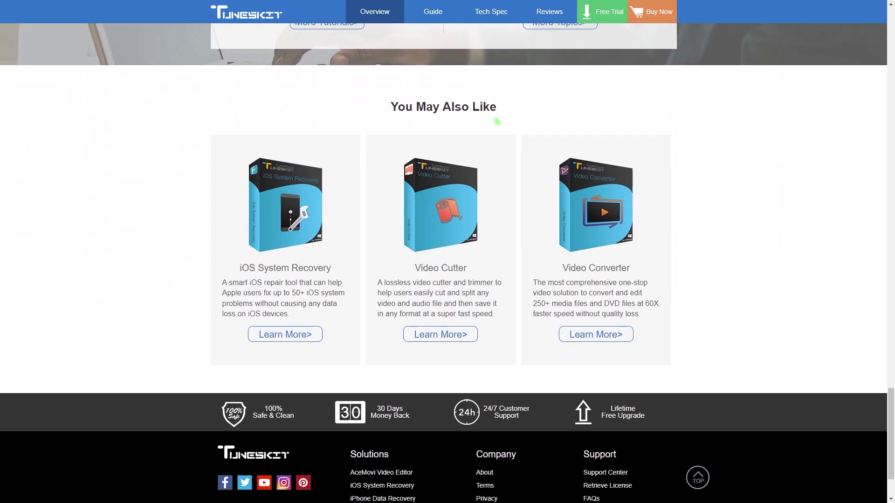
{"action": "scroll", "coordinate": [674, 247], "scroll_direction": "down", "scroll_amount": 2}
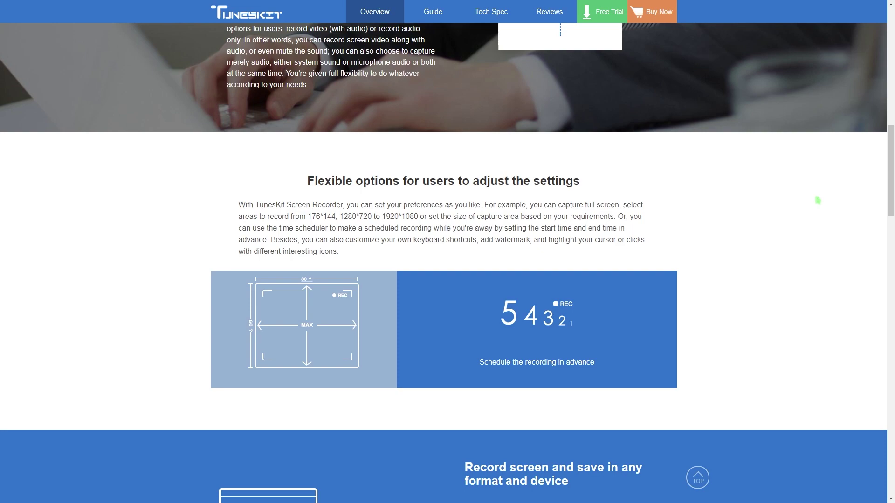
- Leave the full-screen product page and show the Windows desktop with Win+D
{"action": "key", "text": "super+d"}
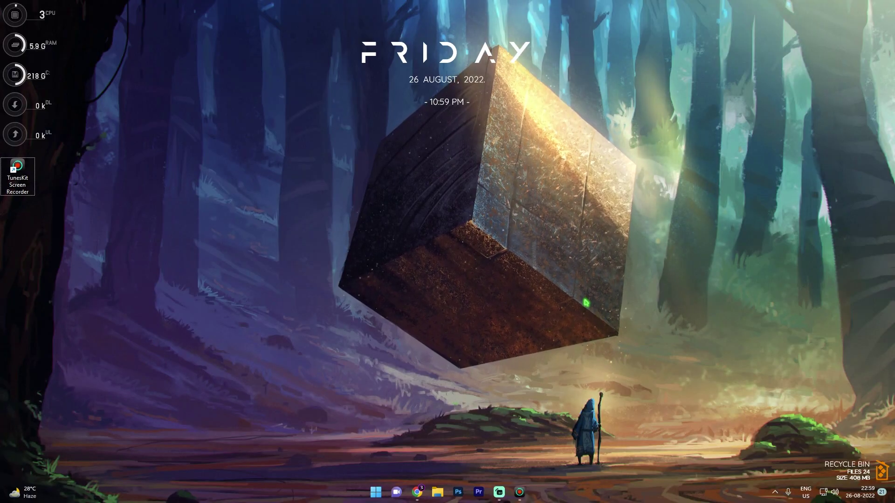